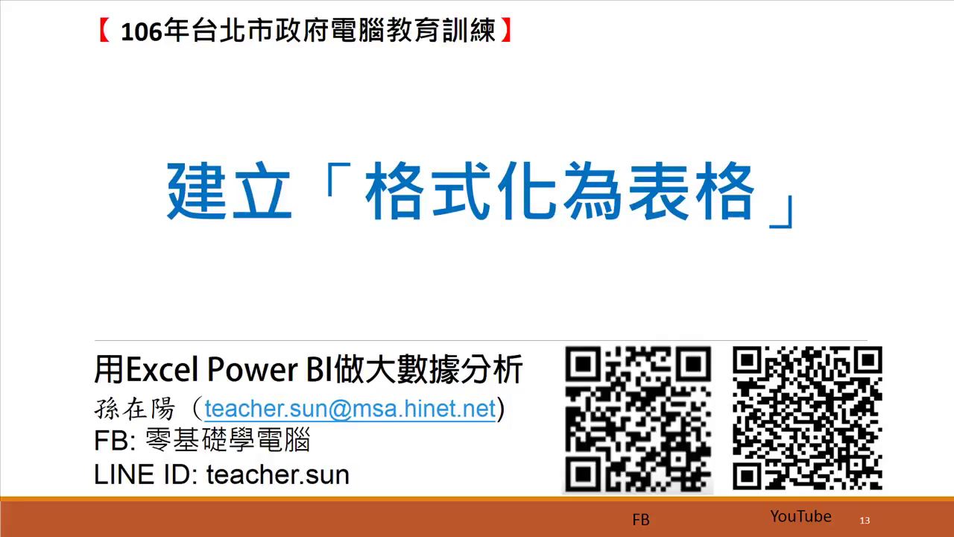
# - Leave the slideshow and close the 銷售資料2 workbook without saving
pyautogui.hotkey('alt', 'Tab')
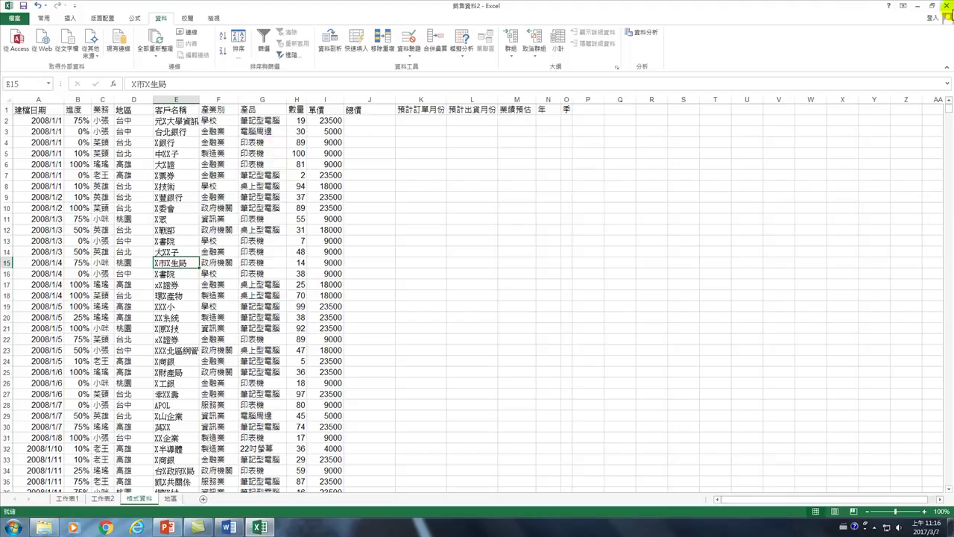
pyautogui.click(946, 6)
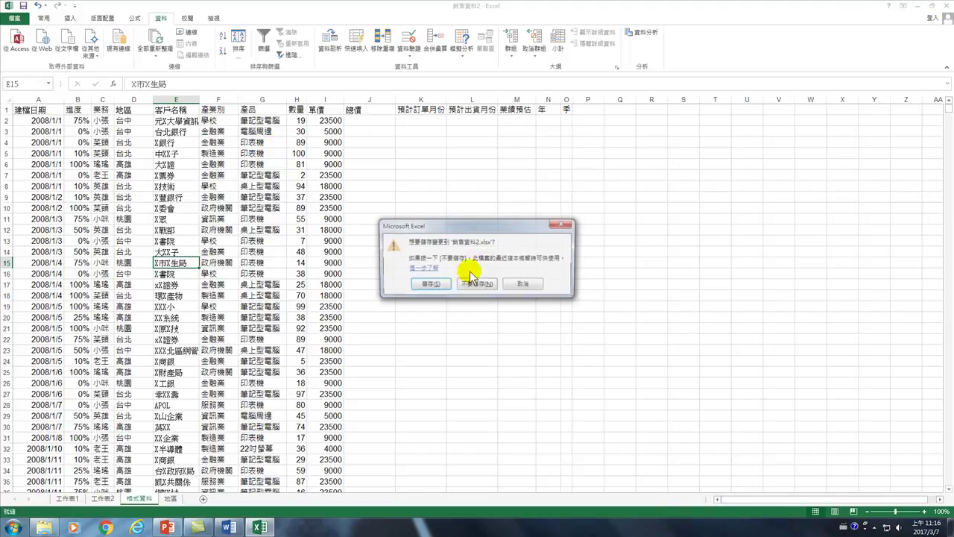
pyautogui.click(476, 286)
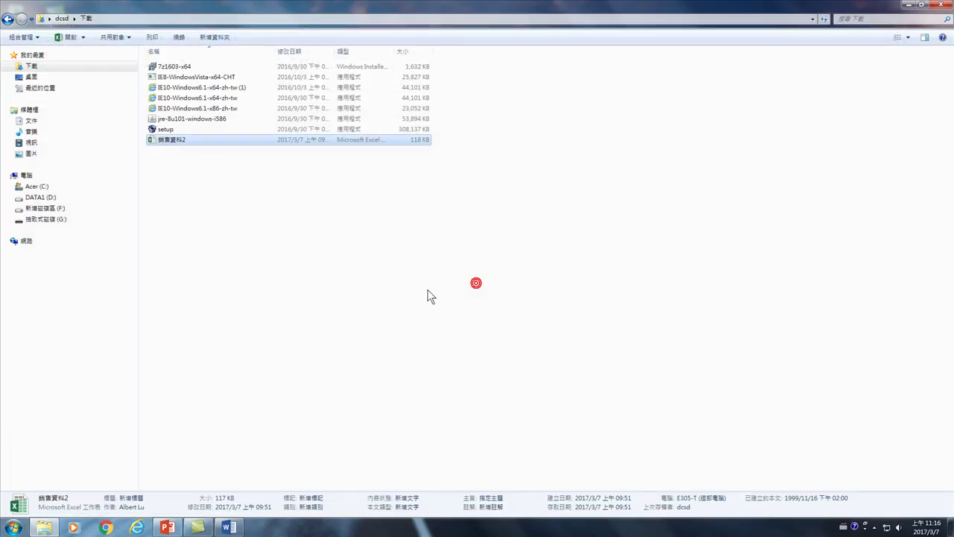
# - Open the 銷售資料2 workbook from the Downloads folder in Excel
pyautogui.click(177, 138)
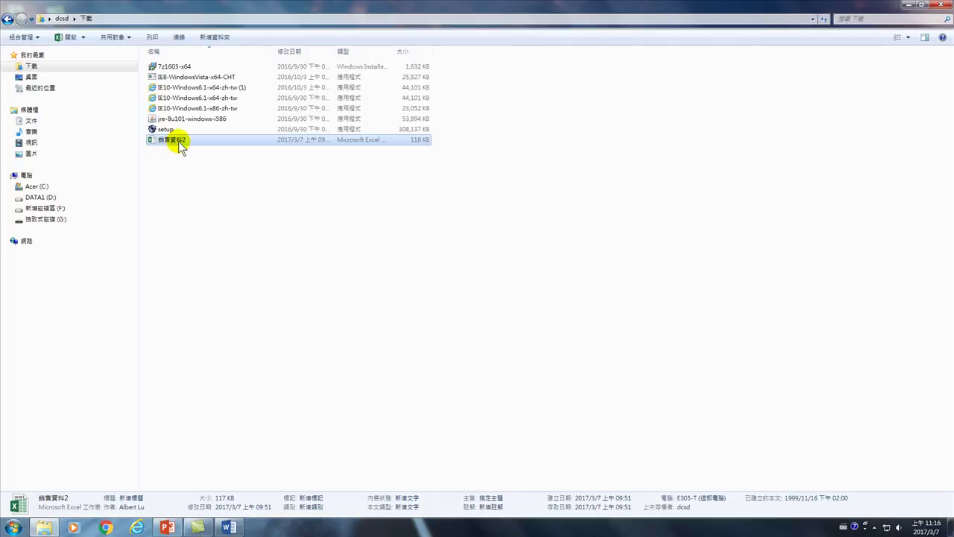
pyautogui.doubleClick(179, 143)
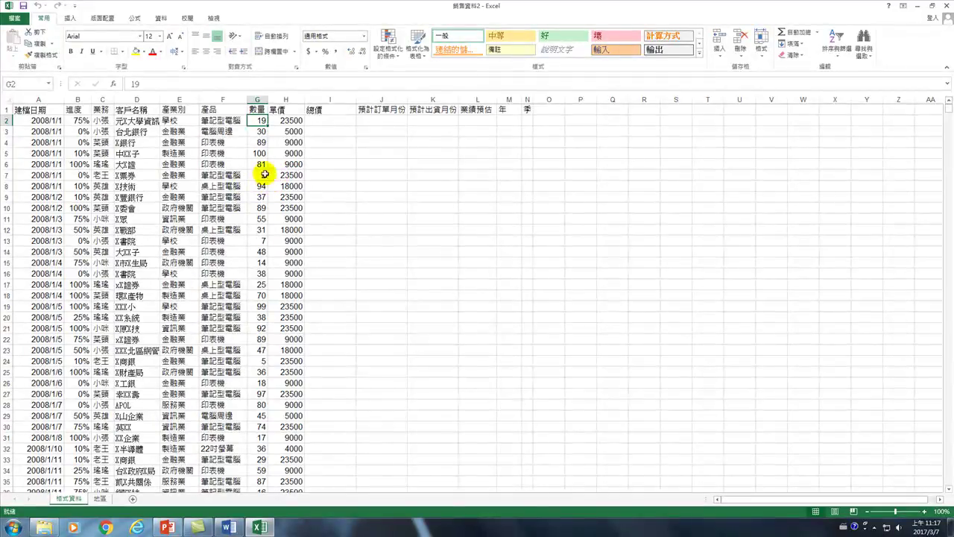
pyautogui.moveTo(259, 121); pyautogui.dragTo(262, 481)
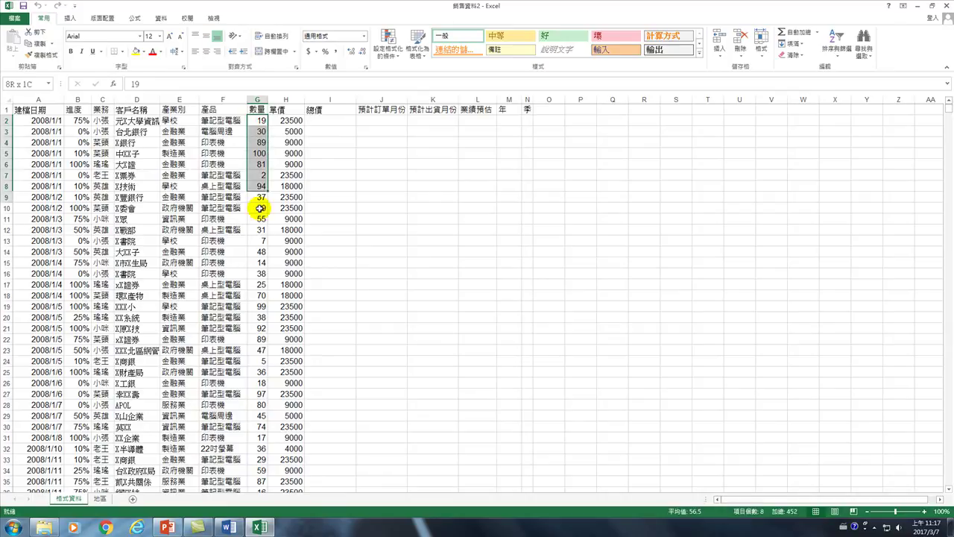
pyautogui.moveTo(263, 481); pyautogui.dragTo(259, 459)
pyautogui.moveTo(948, 110); pyautogui.dragTo(947, 480)
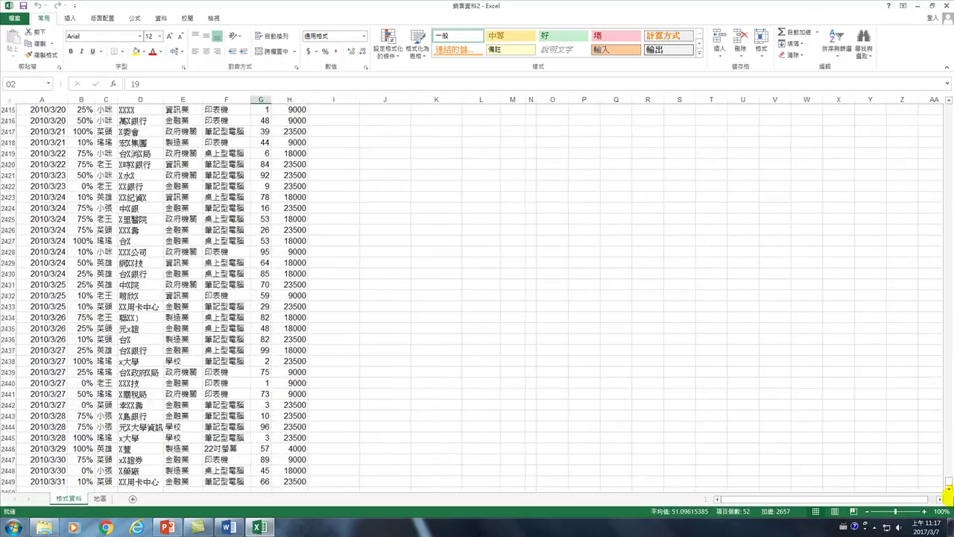
pyautogui.scroll(-1, 246, 468)
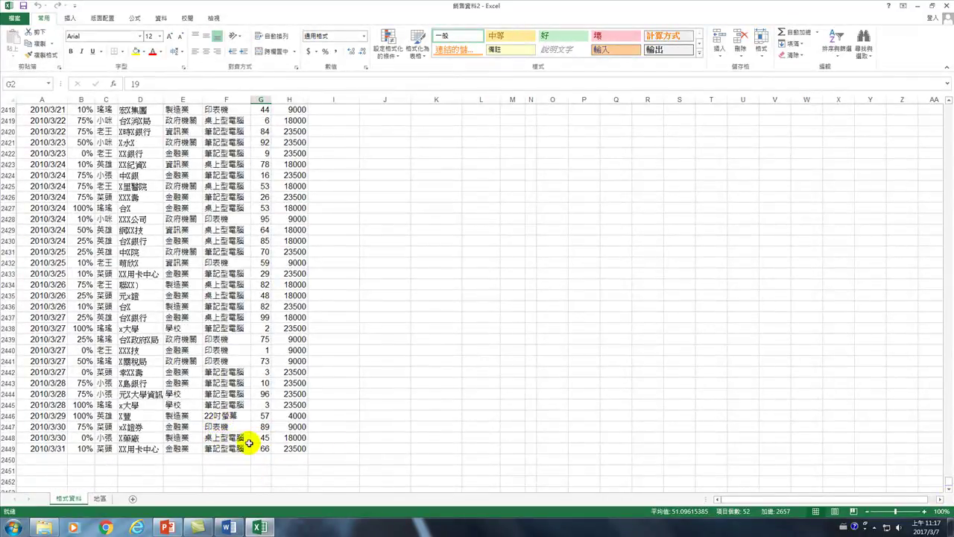
pyautogui.moveTo(217, 431); pyautogui.dragTo(263, 448)
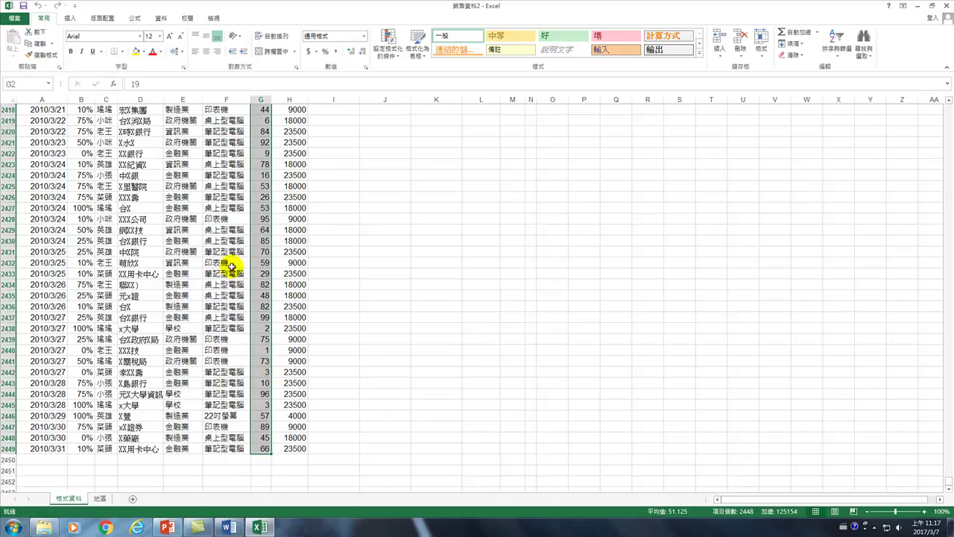
pyautogui.moveTo(948, 489); pyautogui.dragTo(950, 105)
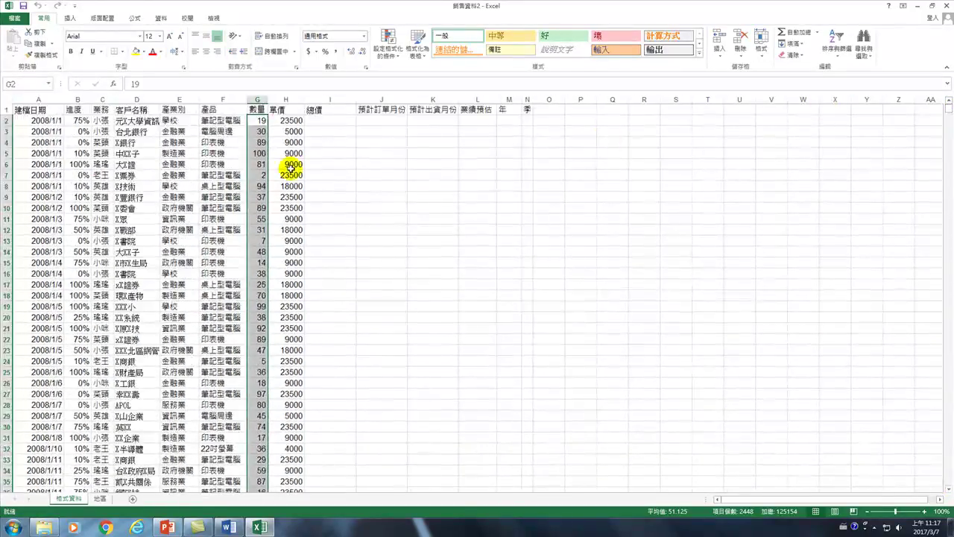
pyautogui.click(218, 177)
pyautogui.click(210, 228)
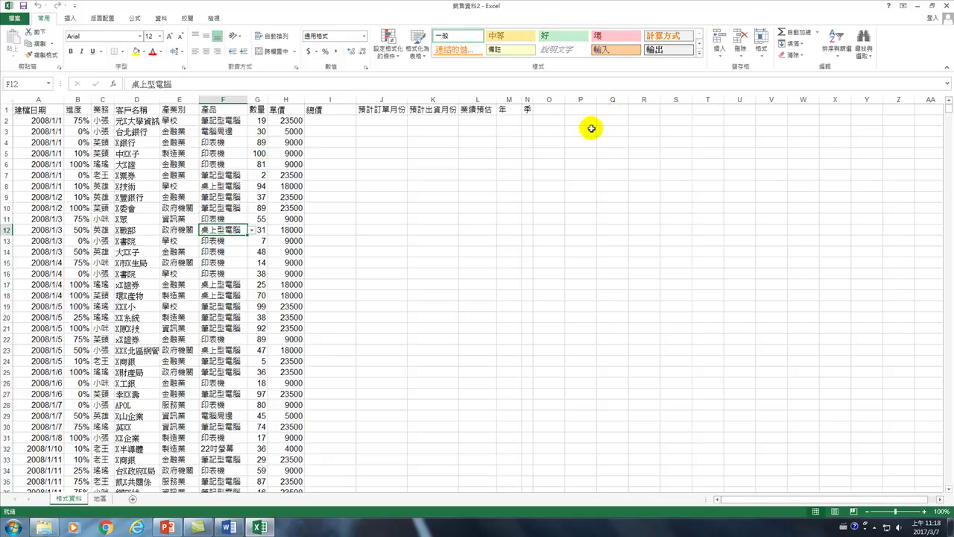
pyautogui.click(321, 122)
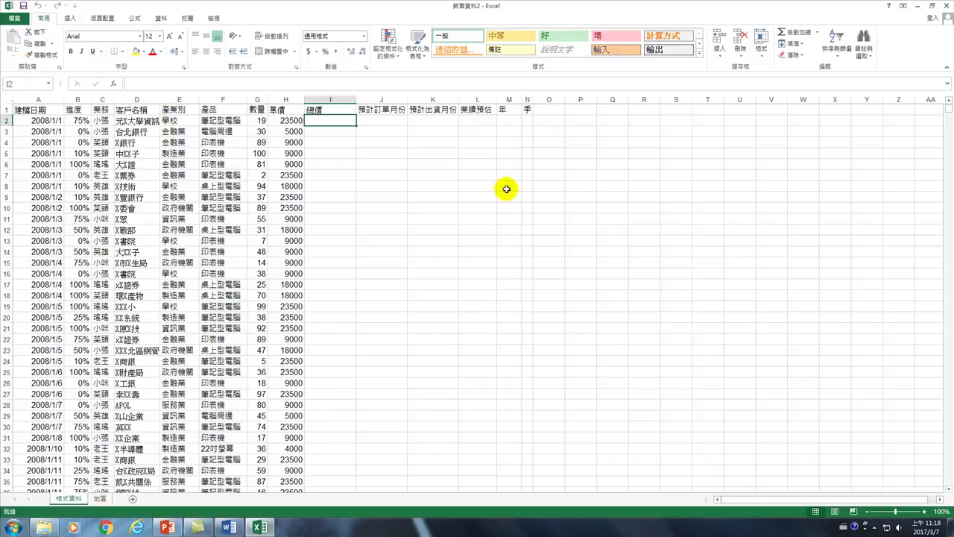
pyautogui.click(33, 108)
pyautogui.click(527, 109)
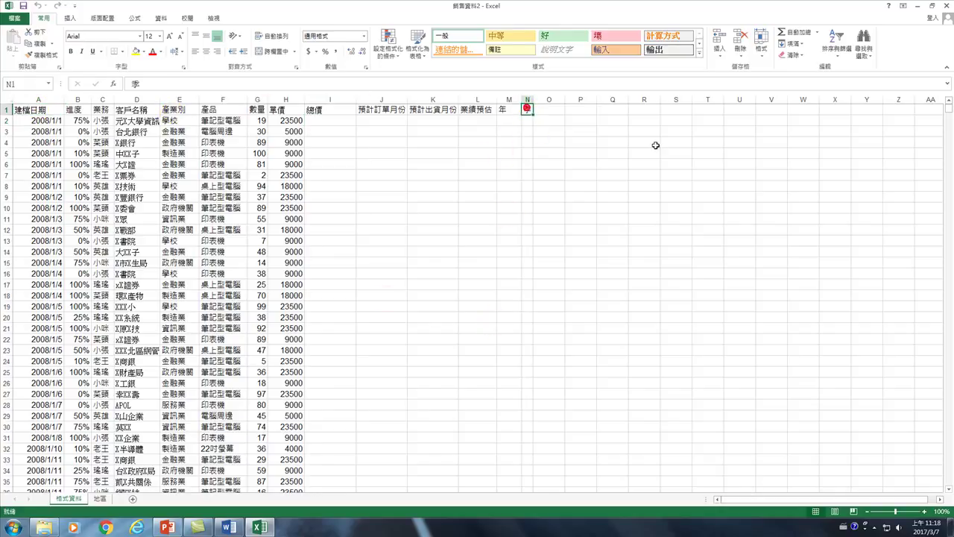
pyautogui.moveTo(949, 108); pyautogui.dragTo(949, 483)
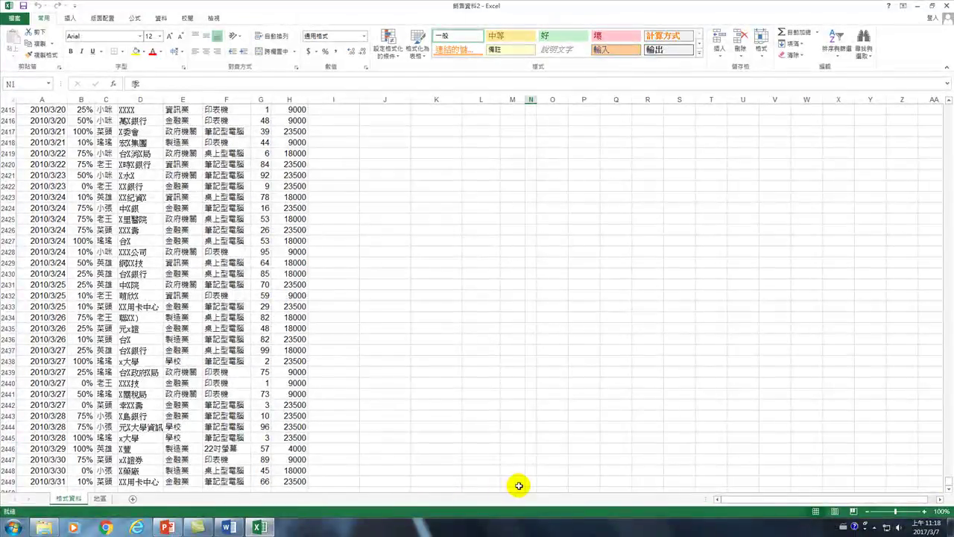
pyautogui.click(529, 481)
pyautogui.moveTo(531, 482); pyautogui.dragTo(15, 105)
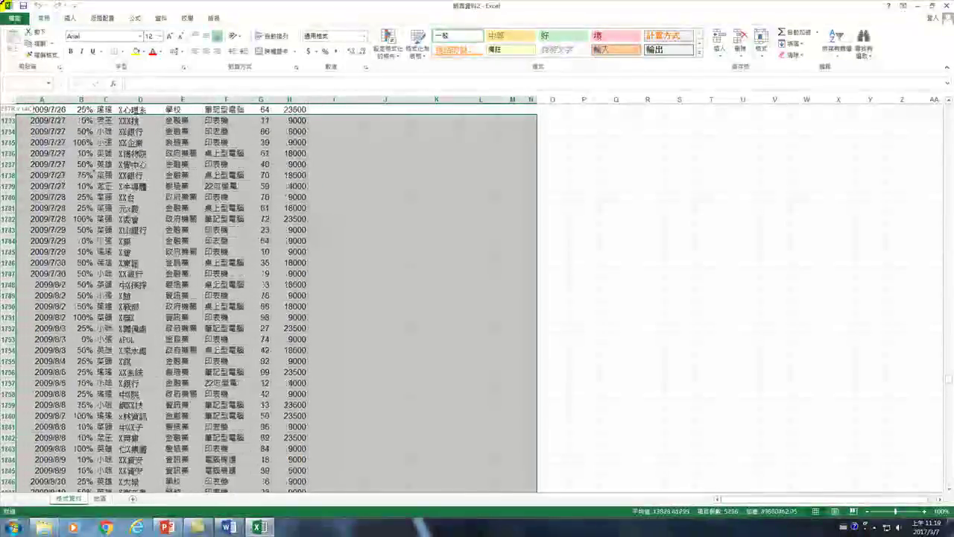
pyautogui.moveTo(15, 104); pyautogui.dragTo(15, 104)
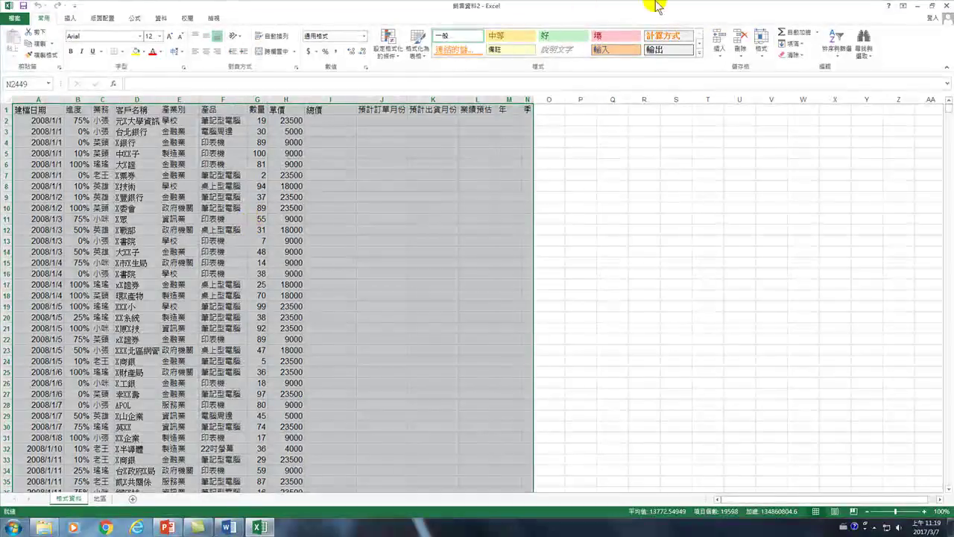
pyautogui.moveTo(948, 108); pyautogui.dragTo(949, 481)
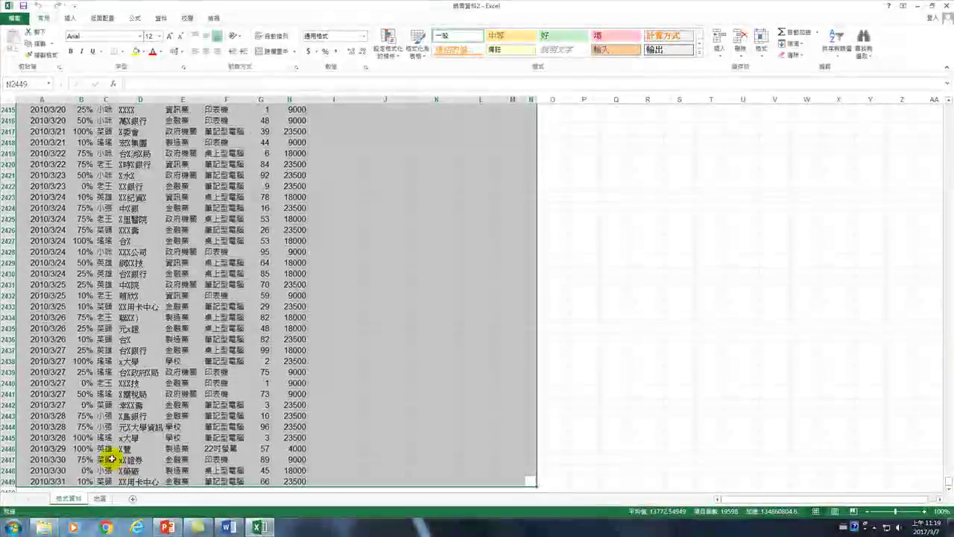
pyautogui.scroll(-2, 106, 453)
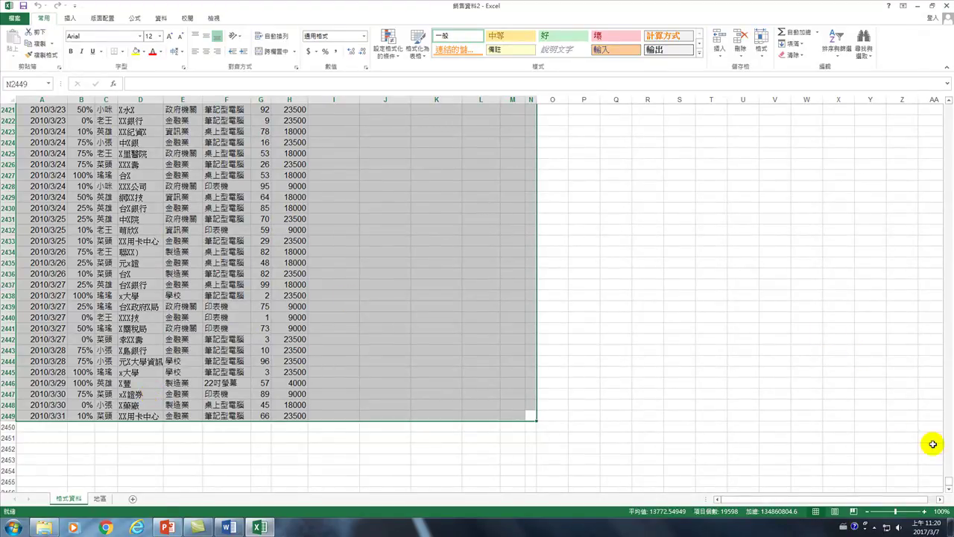
pyautogui.moveTo(950, 488); pyautogui.dragTo(947, 104)
pyautogui.moveTo(257, 132); pyautogui.dragTo(257, 142)
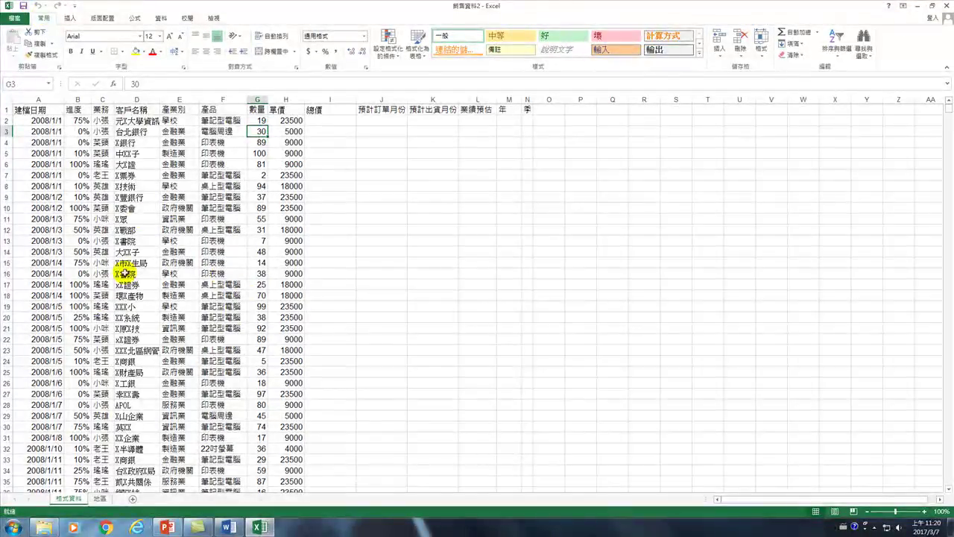
pyautogui.click(127, 285)
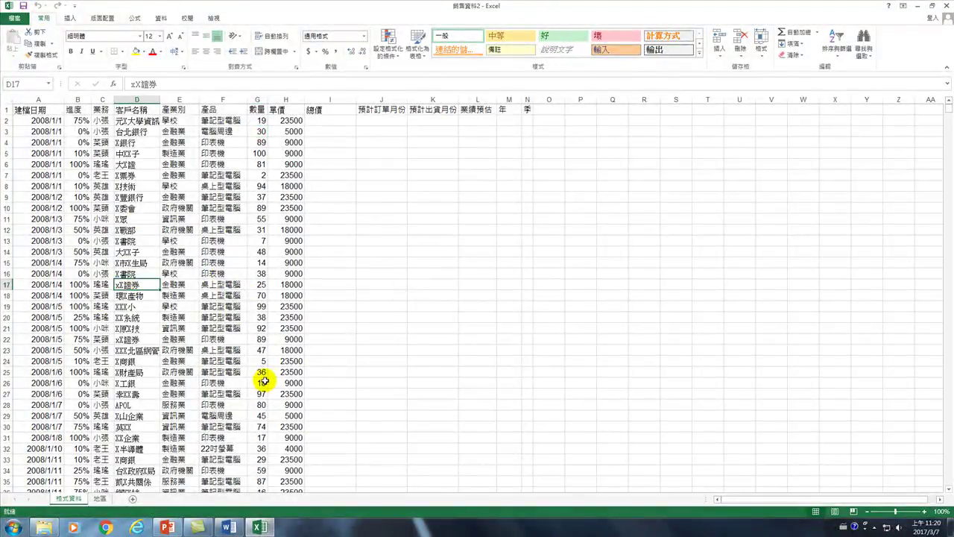
pyautogui.click(799, 262)
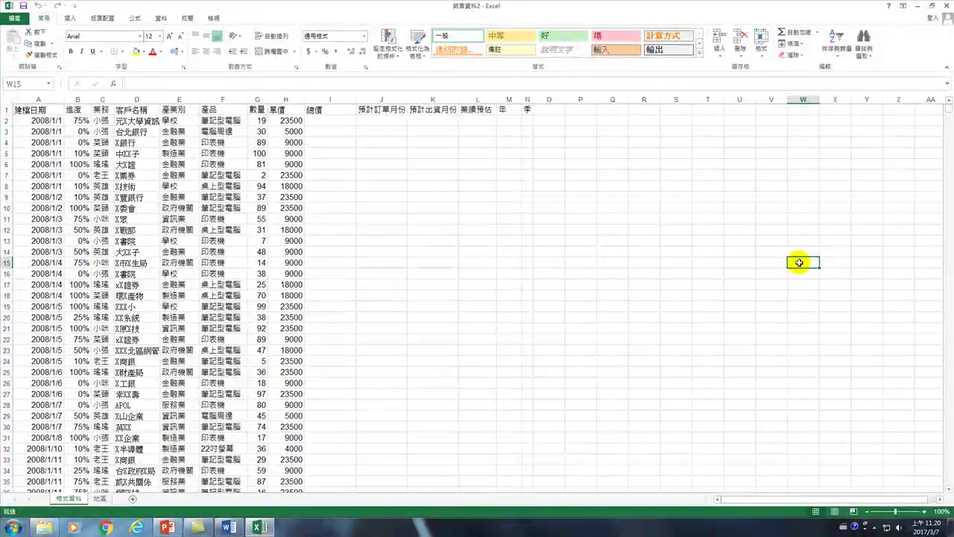
pyautogui.click(147, 284)
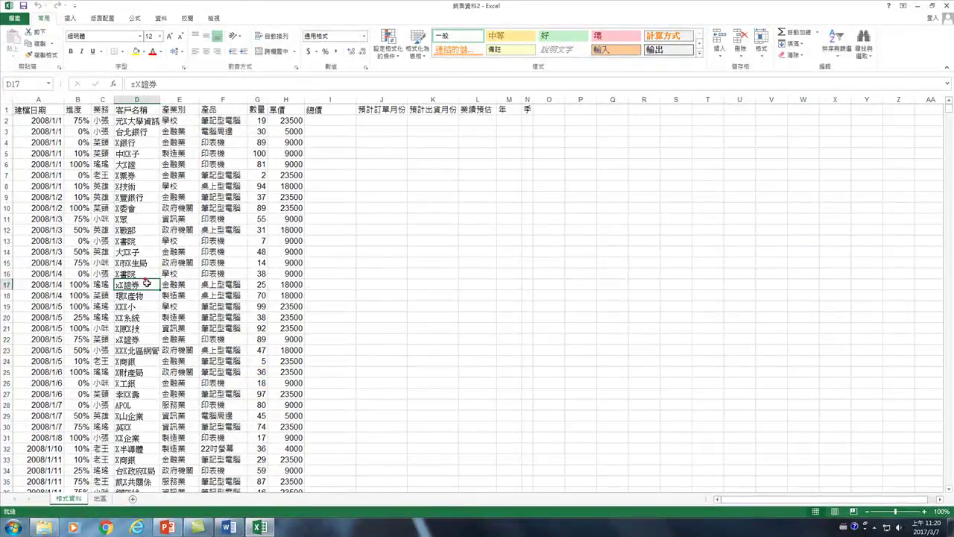
pyautogui.click(149, 305)
pyautogui.click(43, 19)
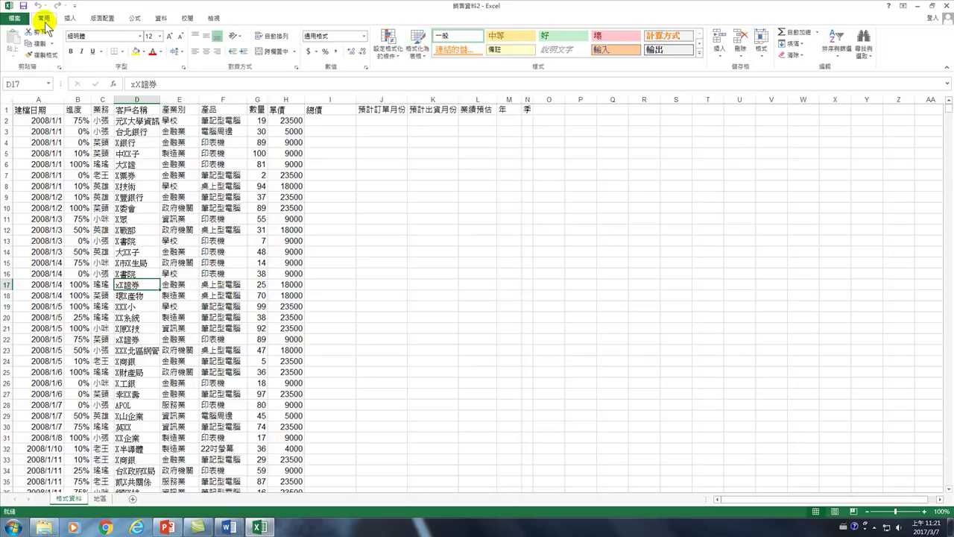
# - Format A1:N2449 as a table with headers using an orange medium table style
pyautogui.click(415, 49)
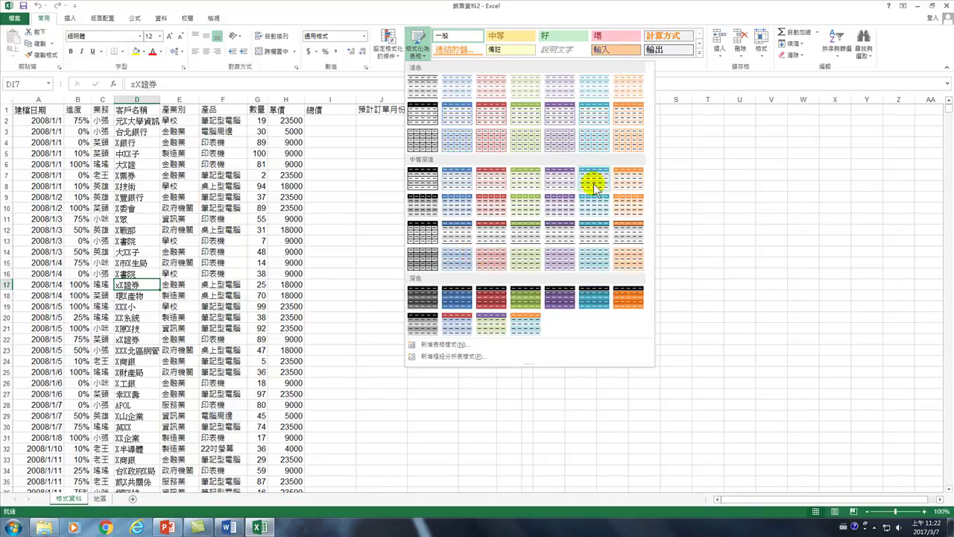
pyautogui.click(624, 181)
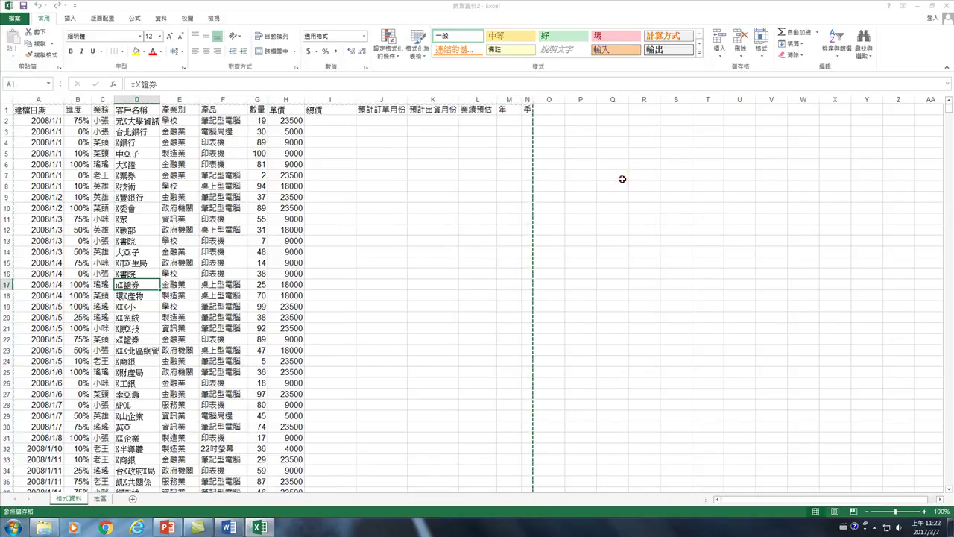
pyautogui.click(482, 274)
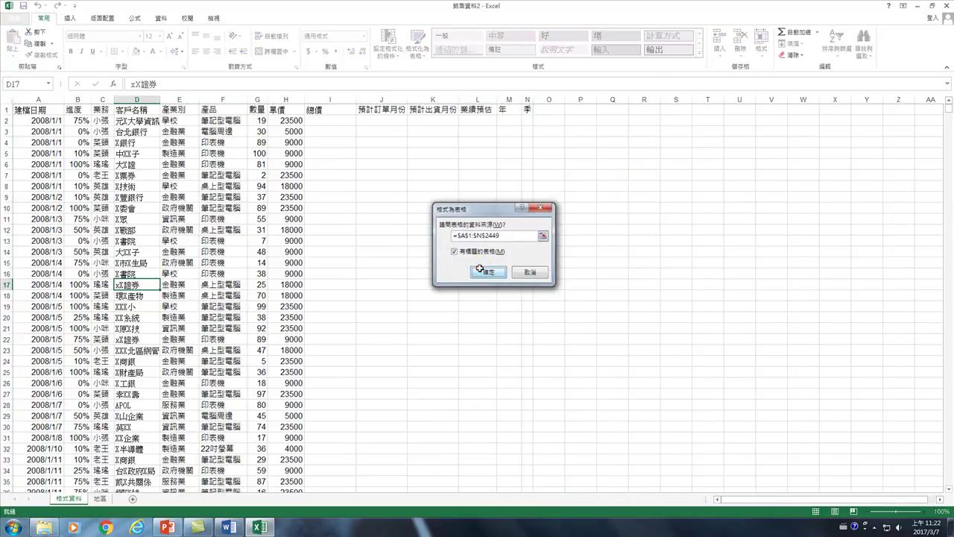